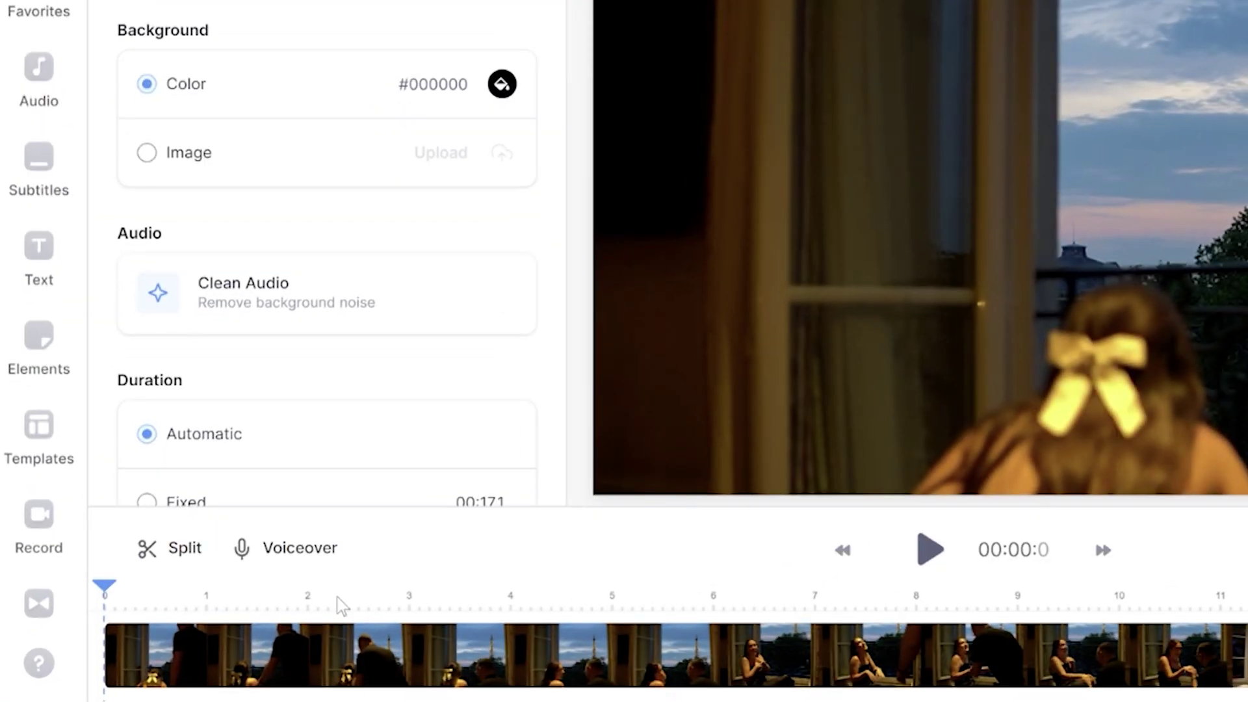
Step: Split the clip at about 2 s and 9 s, then delete the opening and closing pieces
left_click(164, 546)
key("space")
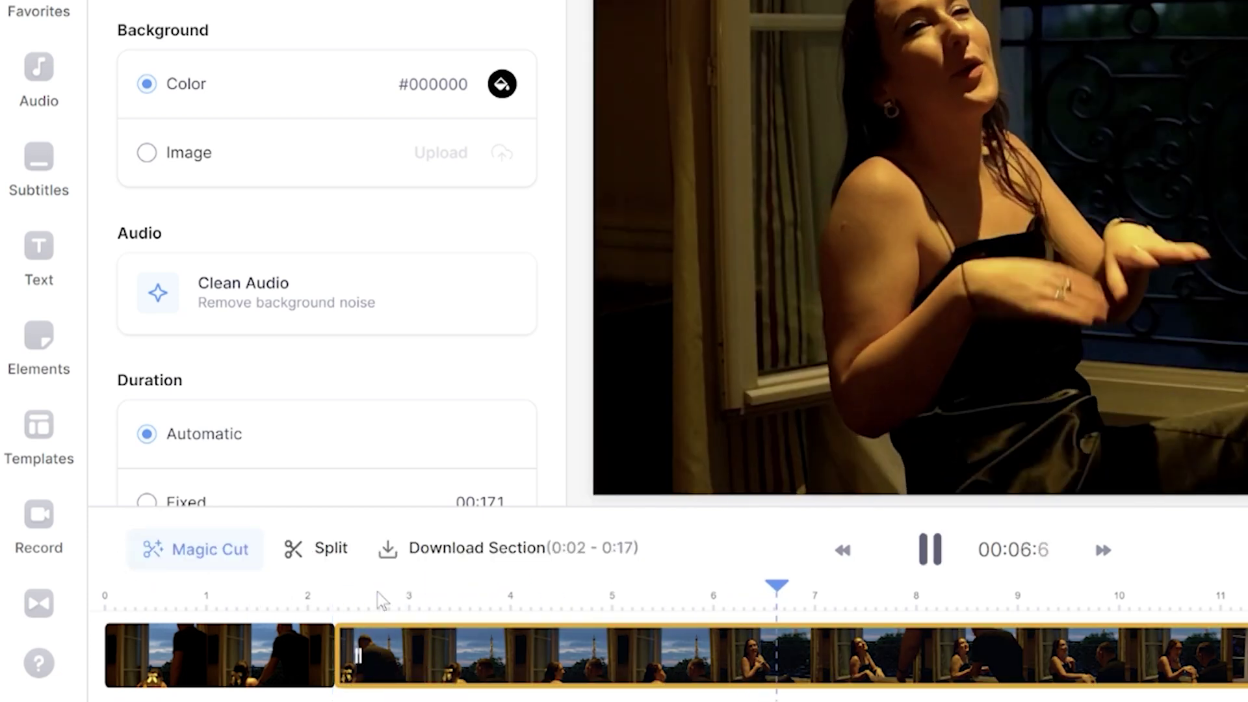
key("space")
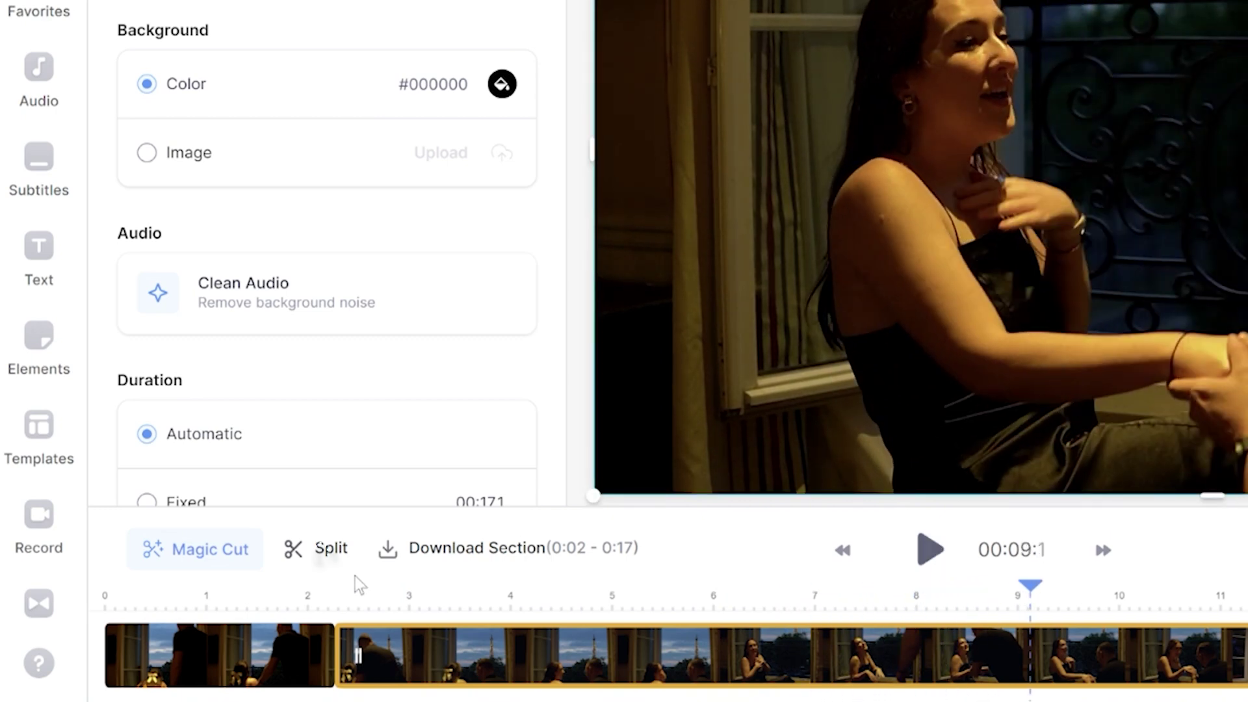
left_click(318, 547)
right_click(279, 666)
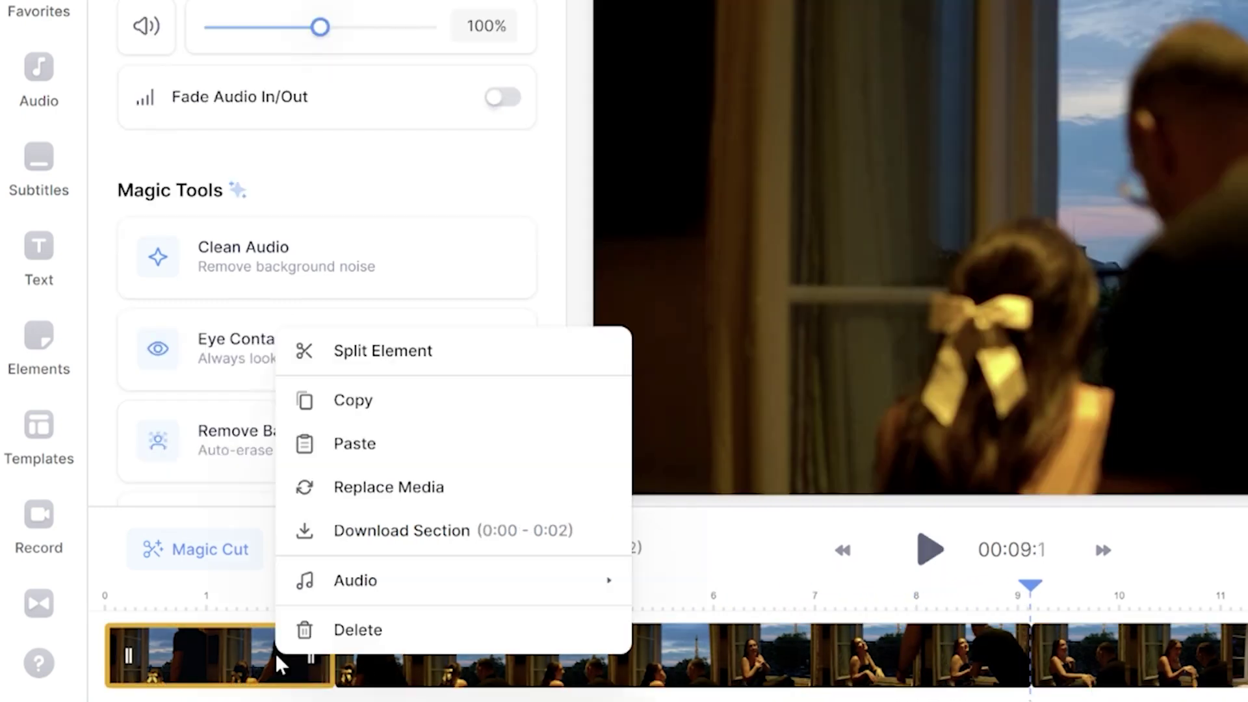
left_click(325, 632)
right_click(849, 655)
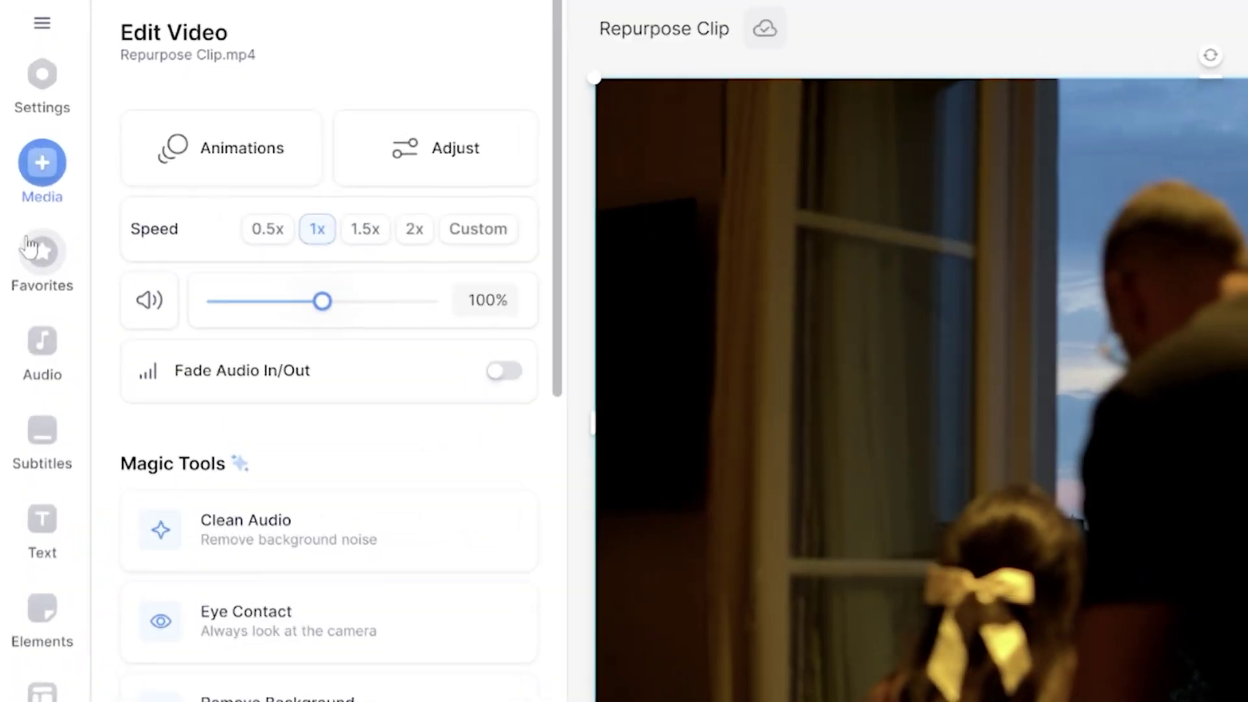
Step: Set the canvas size to TikTok 9:16 and reposition the video inside the vertical frame
left_click(41, 97)
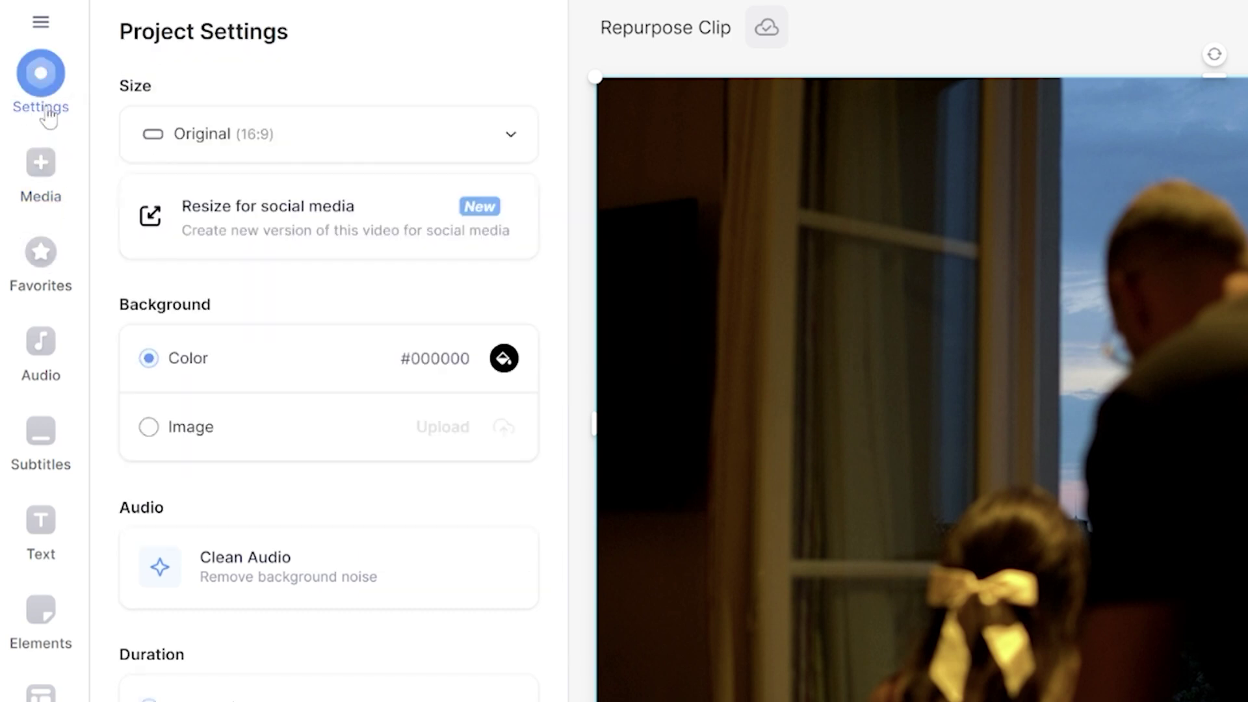
left_click(303, 142)
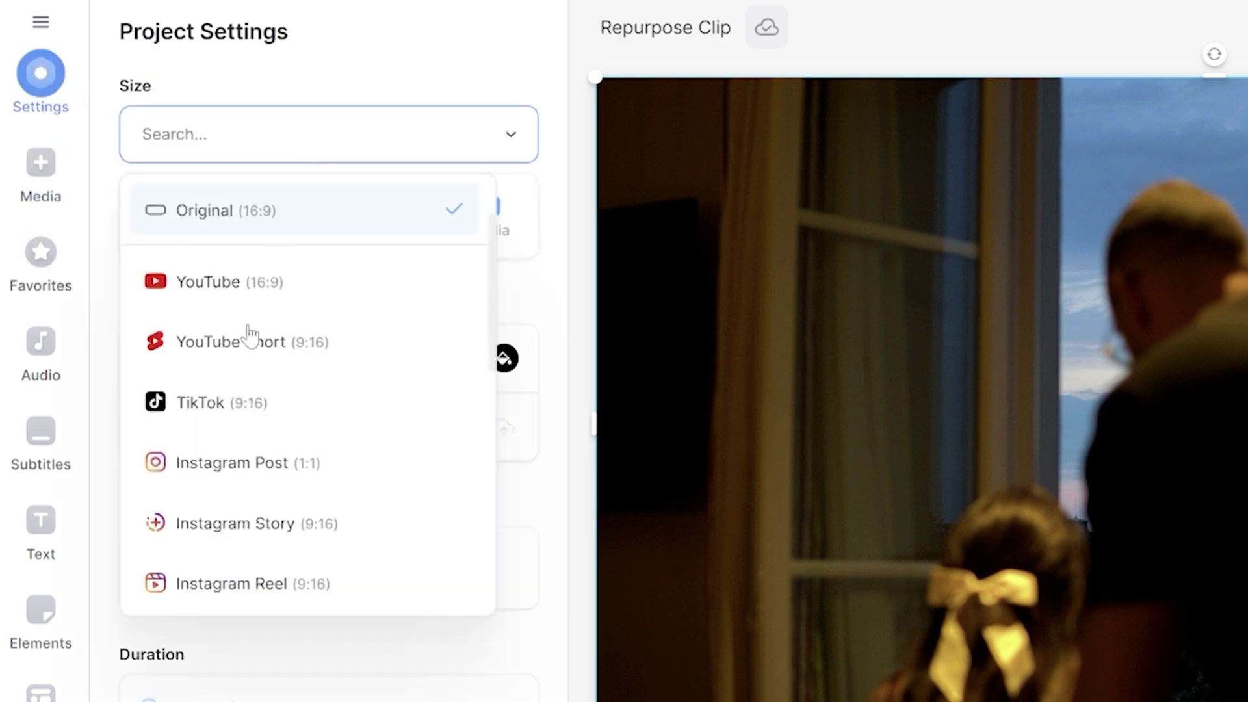
left_click(235, 417)
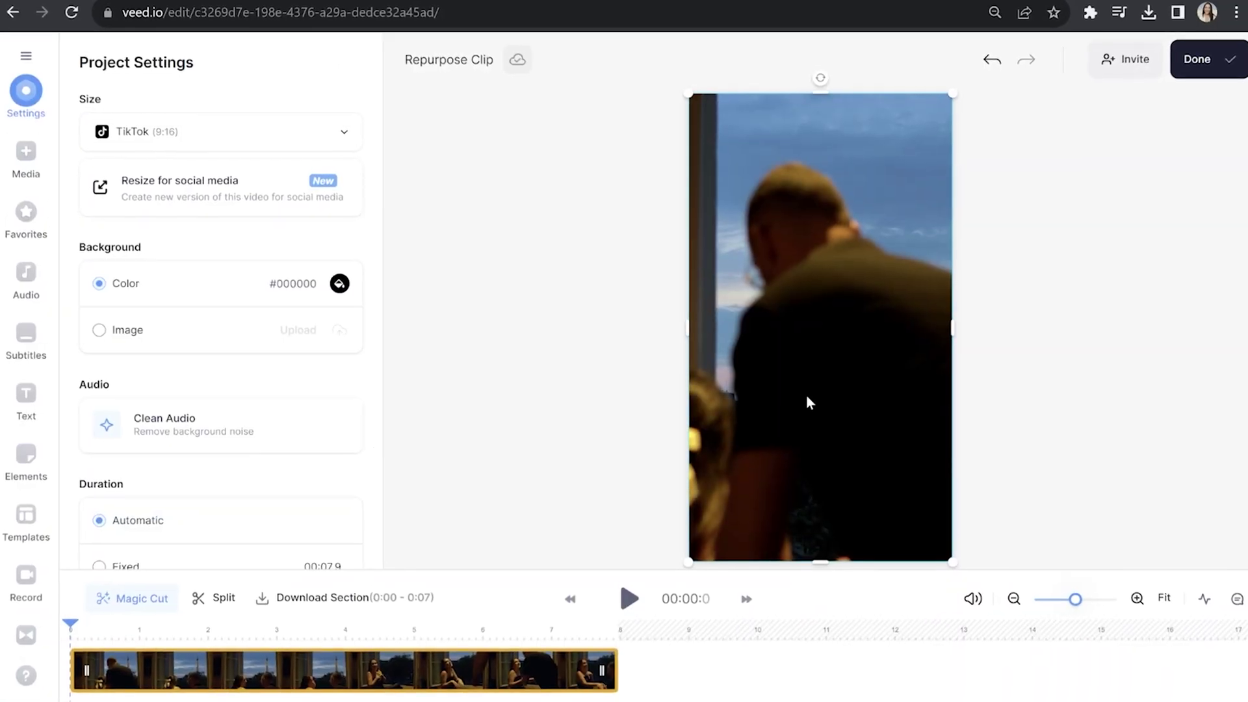
left_click_drag(807, 402, 850, 400)
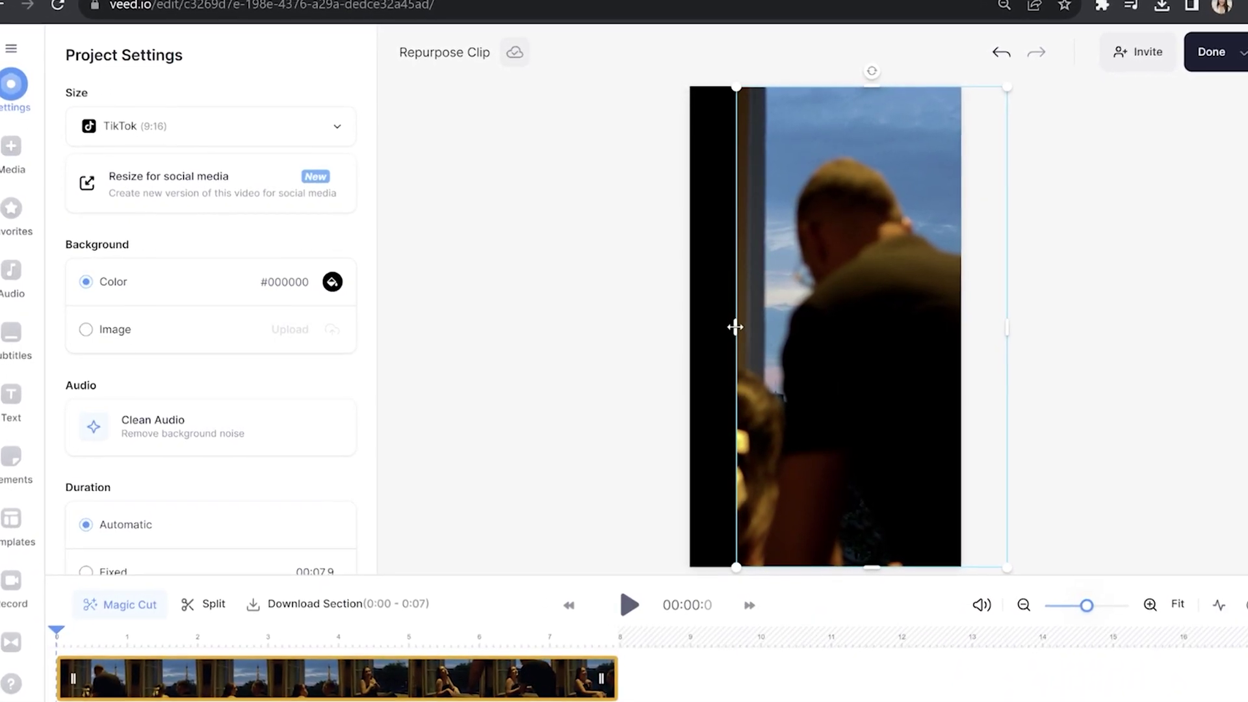
left_click_drag(736, 327, 690, 326)
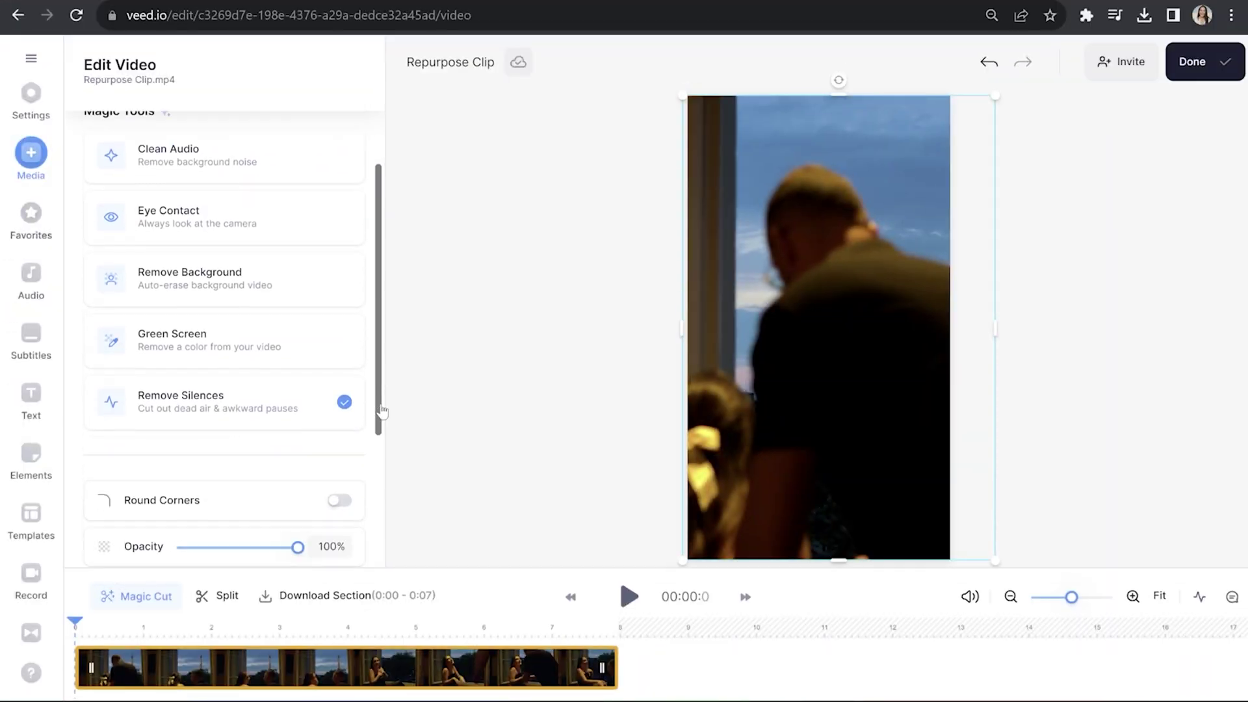
scroll(381, 411, "down", 4)
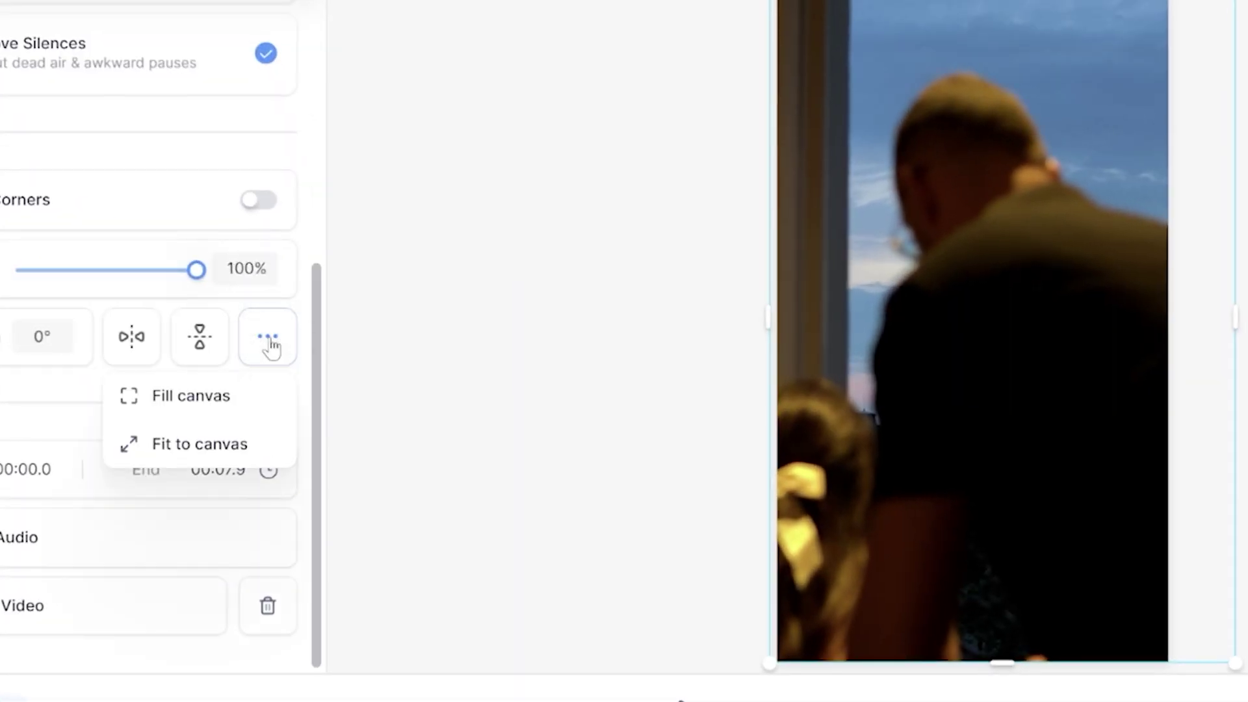
Step: Fit the video to the canvas width and make the background colour #5b96b5
left_click(196, 448)
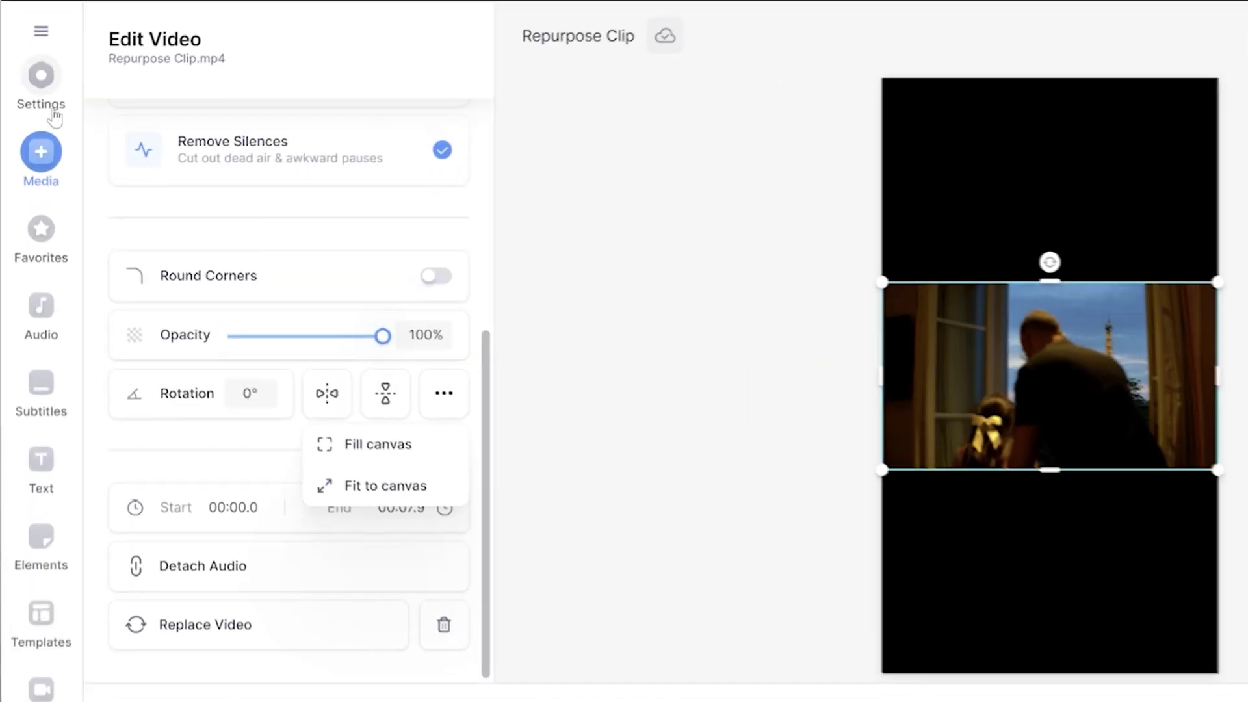
left_click(30, 105)
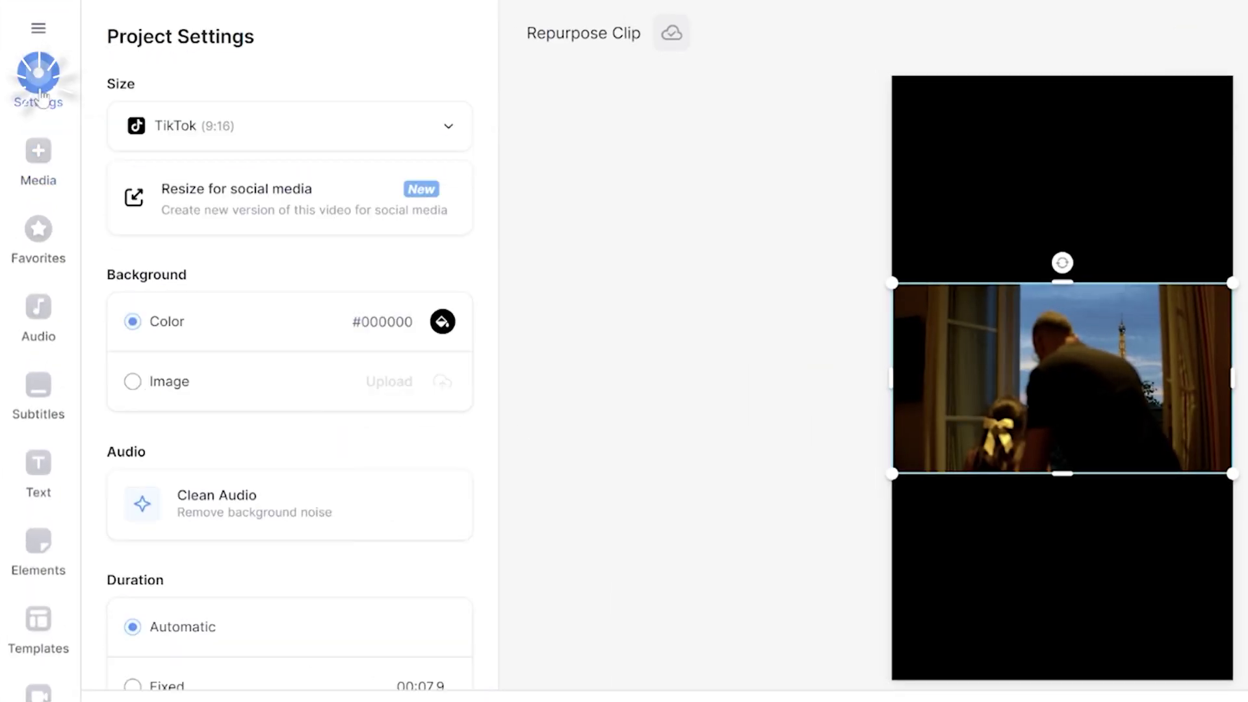
left_click(442, 325)
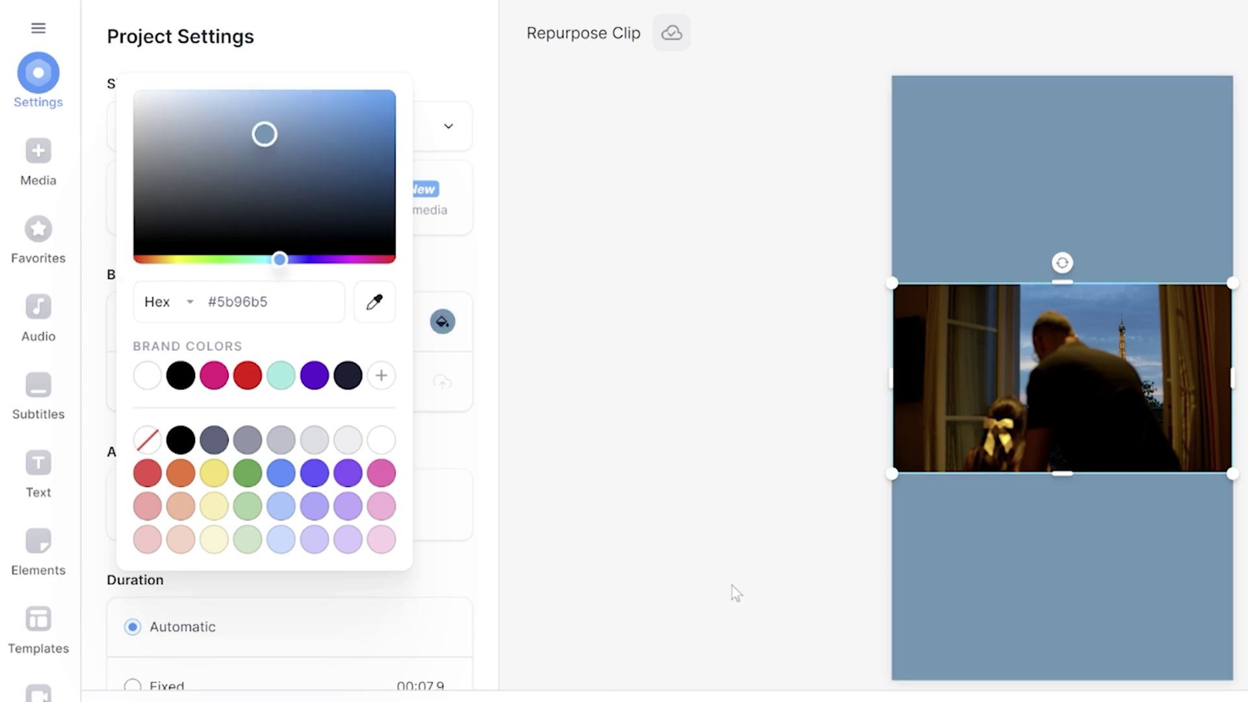
left_click(651, 607)
scroll(646, 613, "down", 3)
Step: Paste a duplicate of the clip as a second layer and blur it to 61
right_click(487, 644)
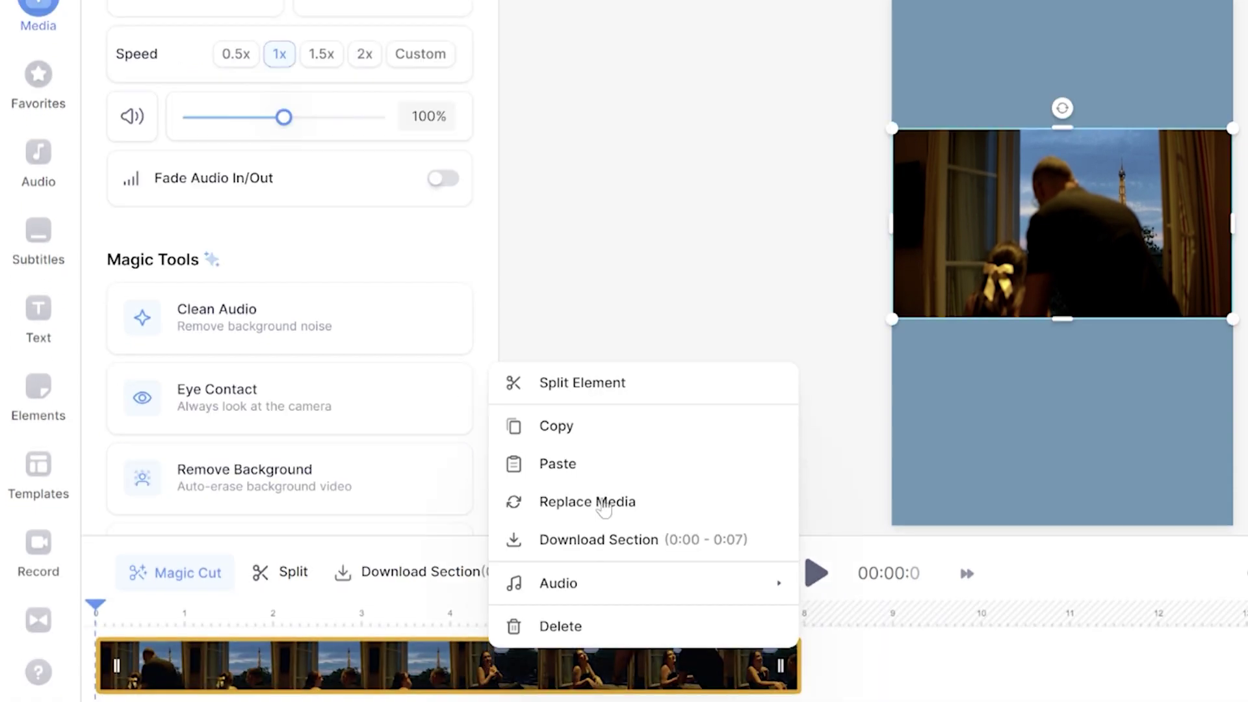
left_click(588, 426)
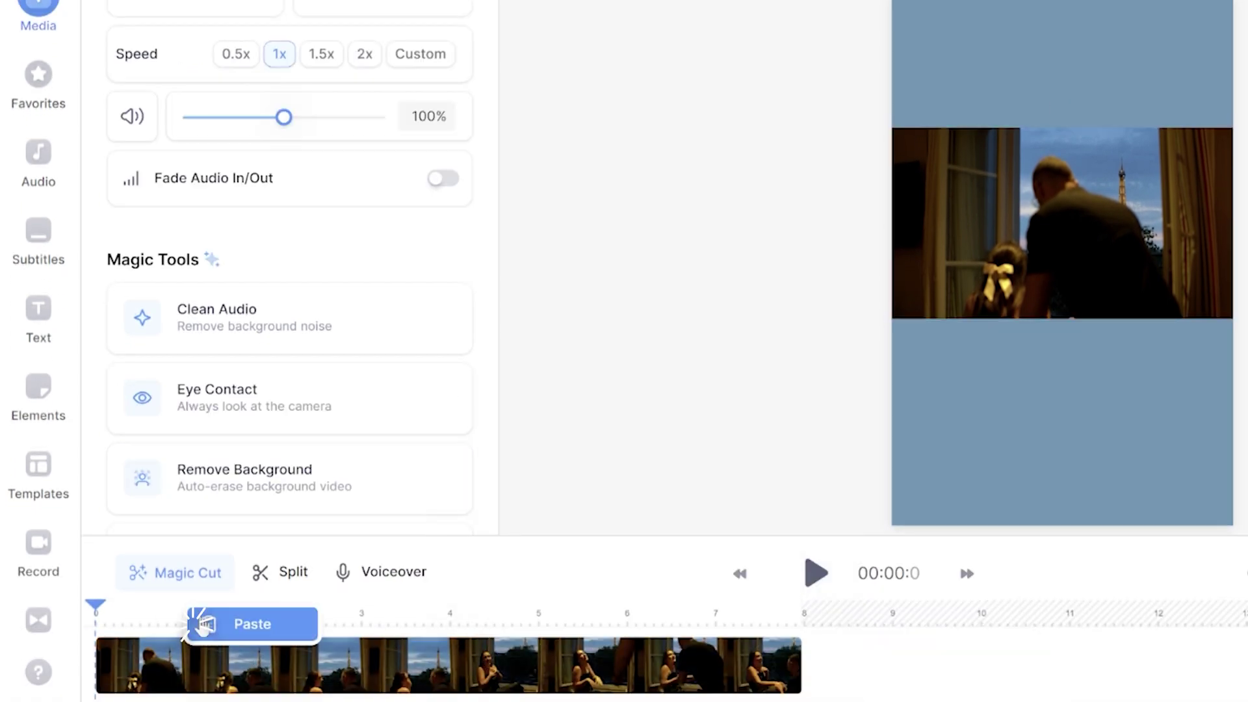
left_click(252, 624)
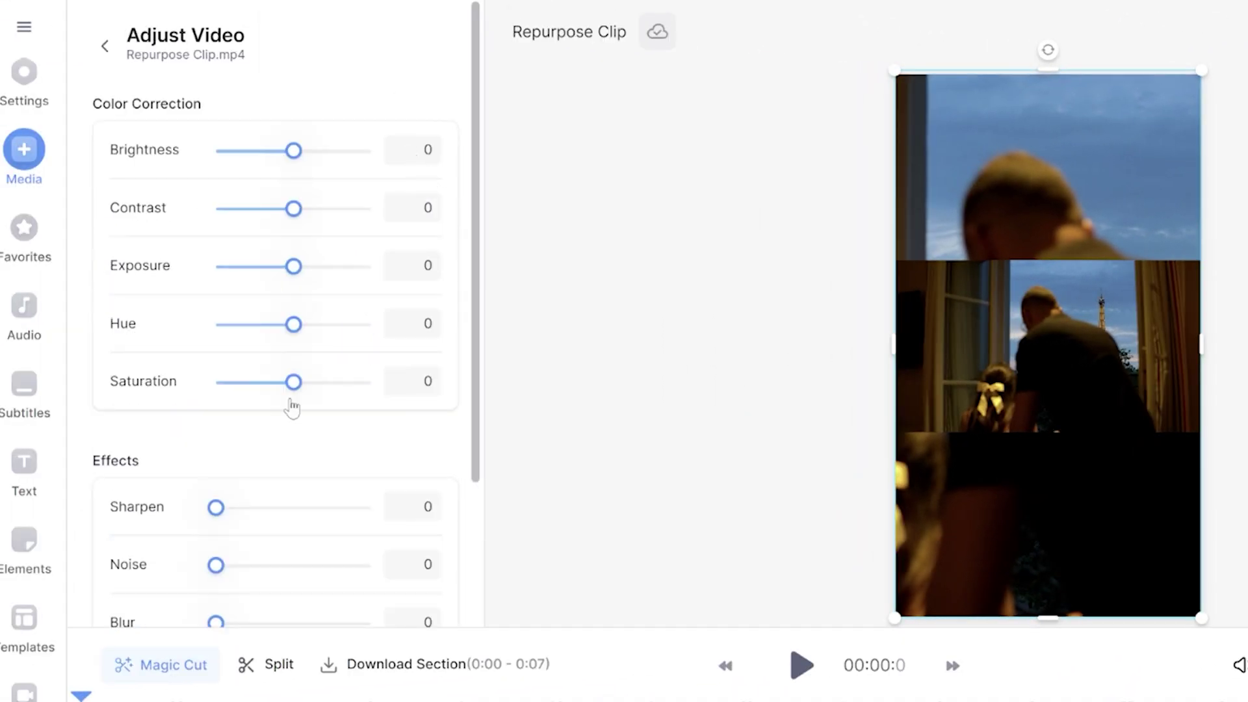
scroll(303, 469, "down", 2)
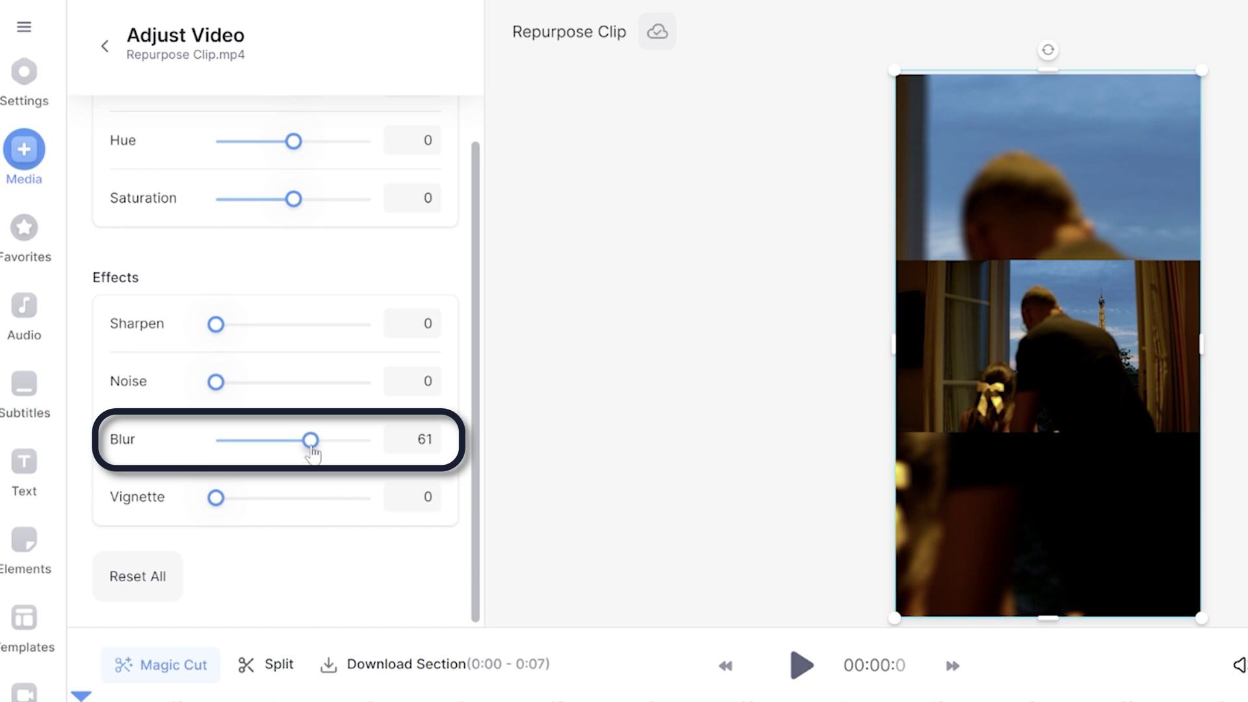
left_click(104, 44)
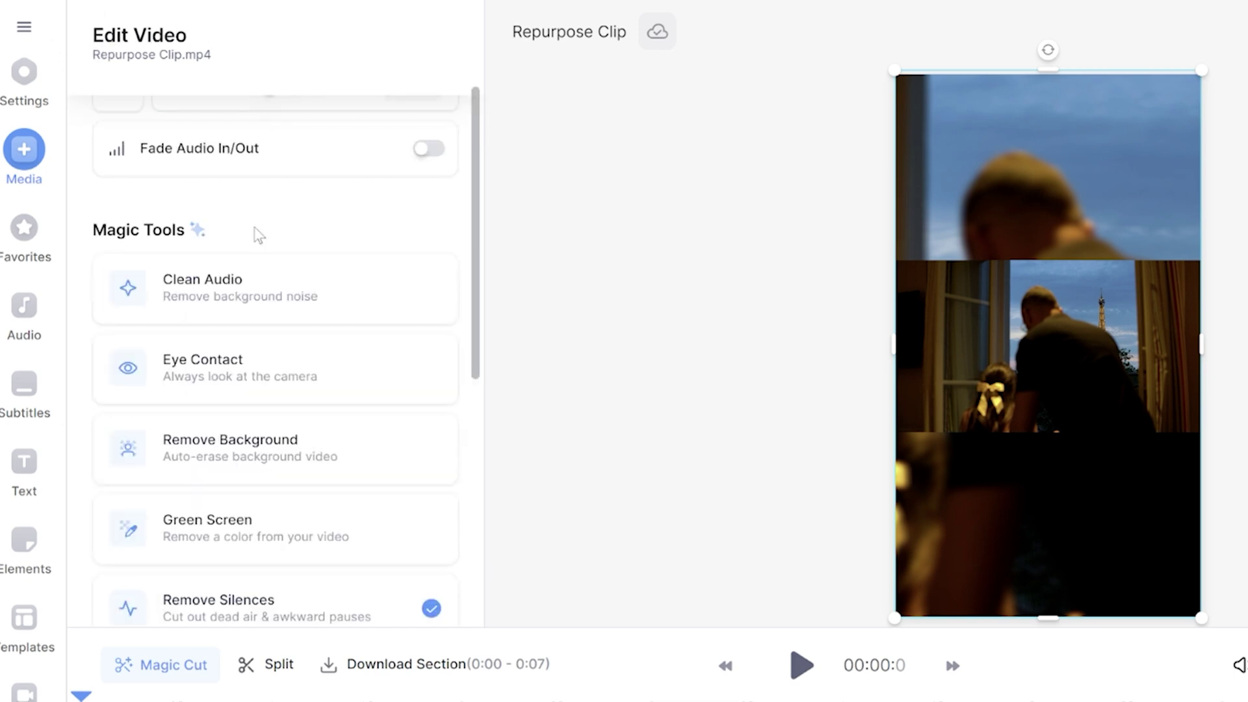
scroll(257, 234, "up", 2)
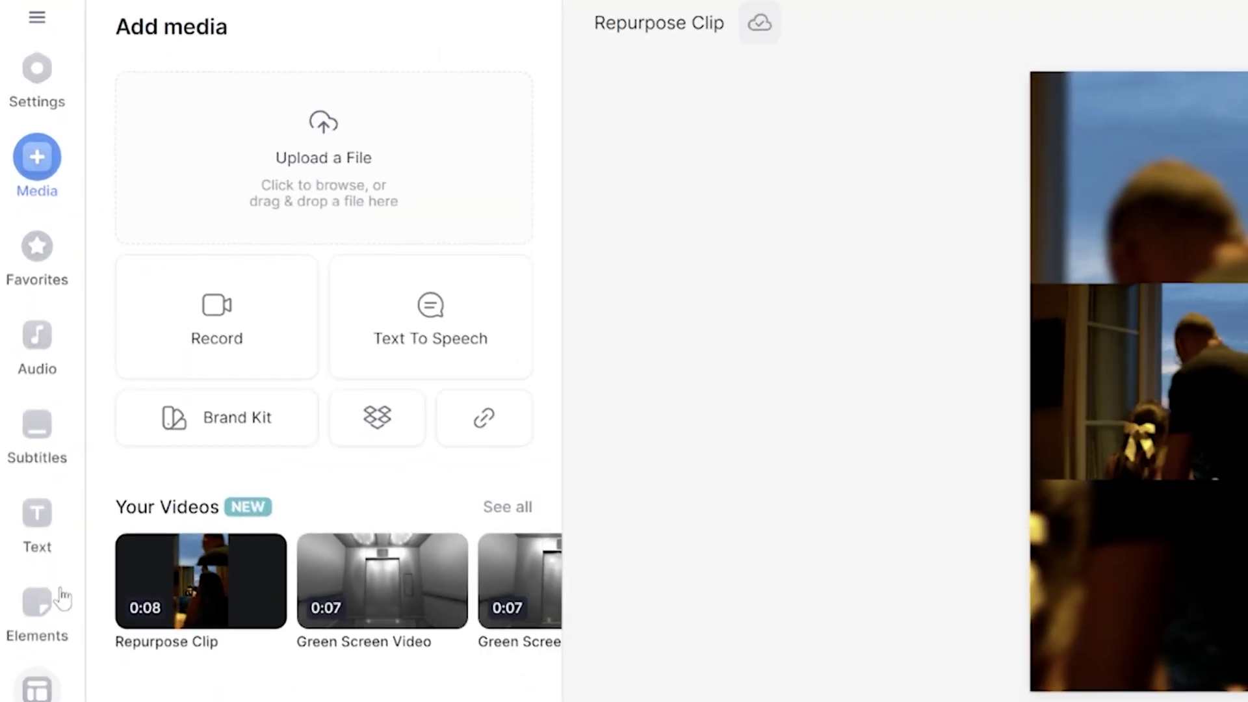
Step: Add the headline title "the moment I've waited for..." in Cormorant Garamond at 120 px
left_click(38, 540)
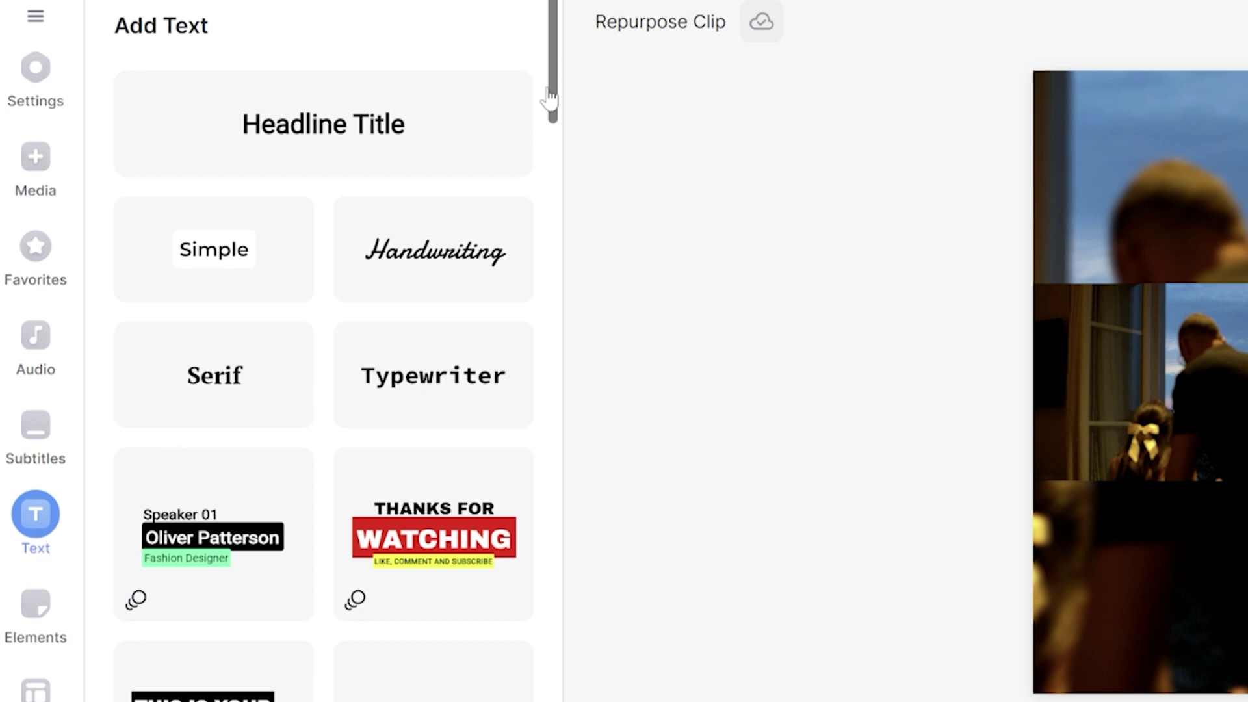
scroll(547, 131, "down", 3)
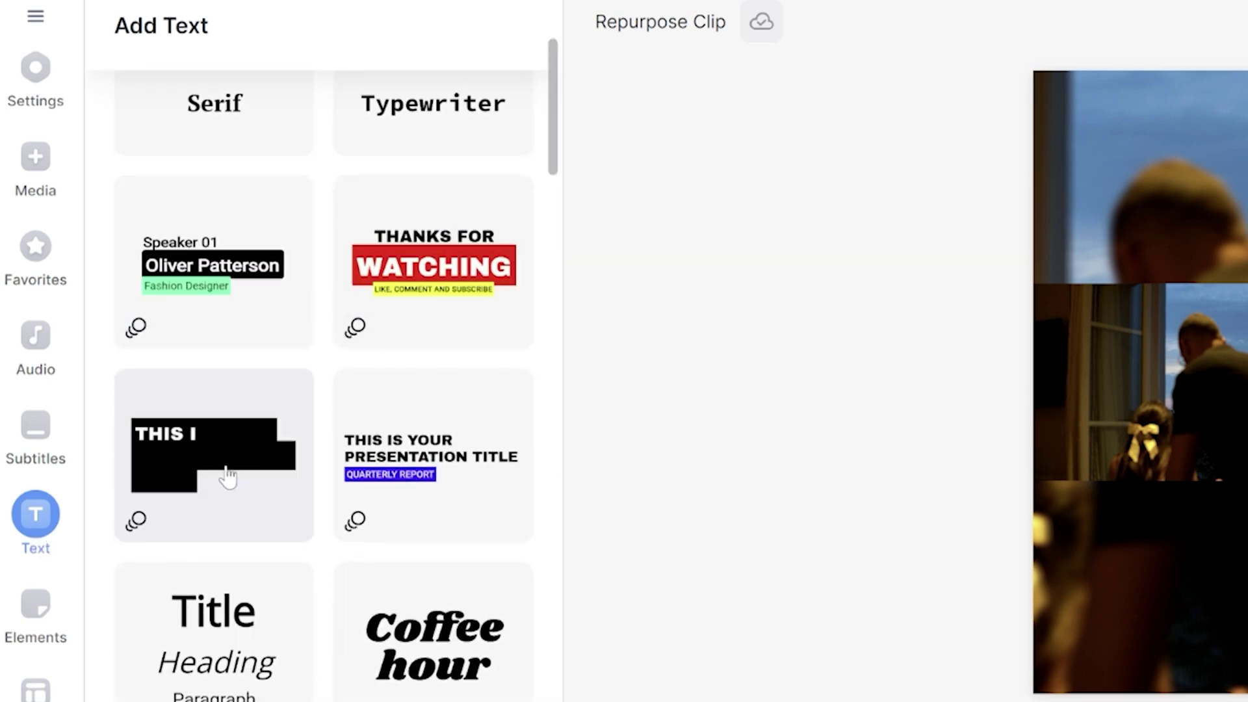
scroll(426, 293, "up", 3)
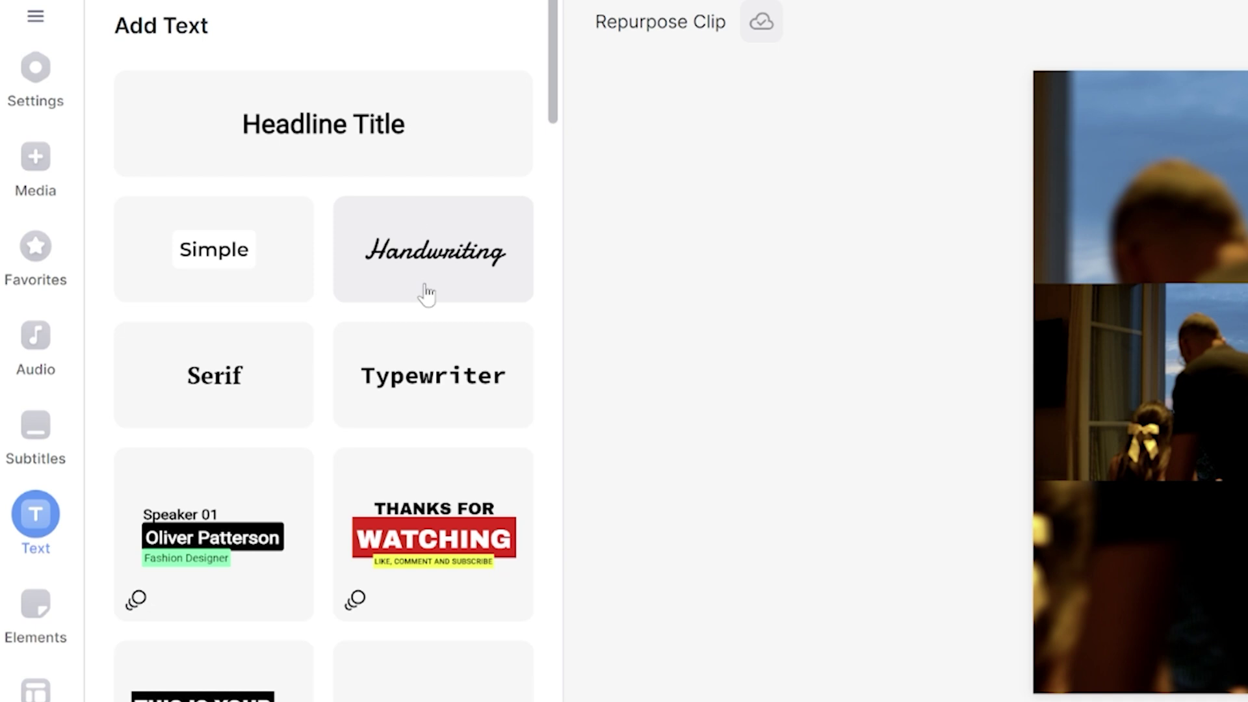
left_click(408, 156)
type("the moment I've waited for")
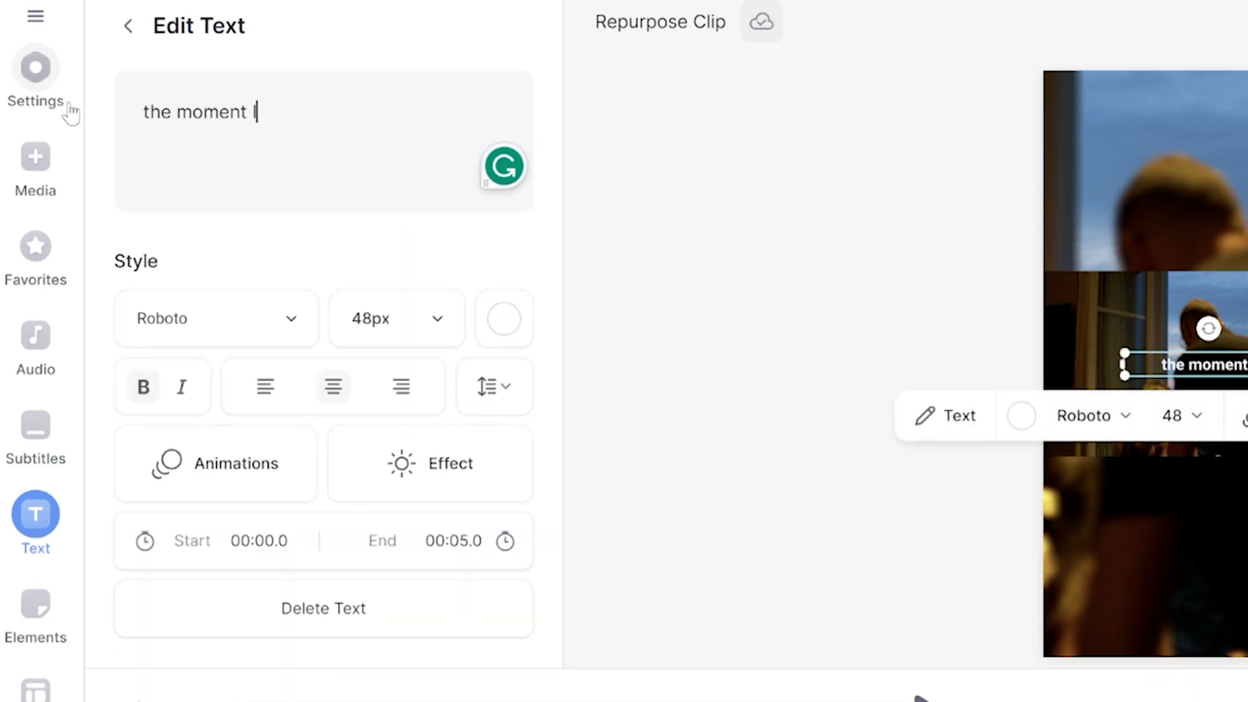
type("...")
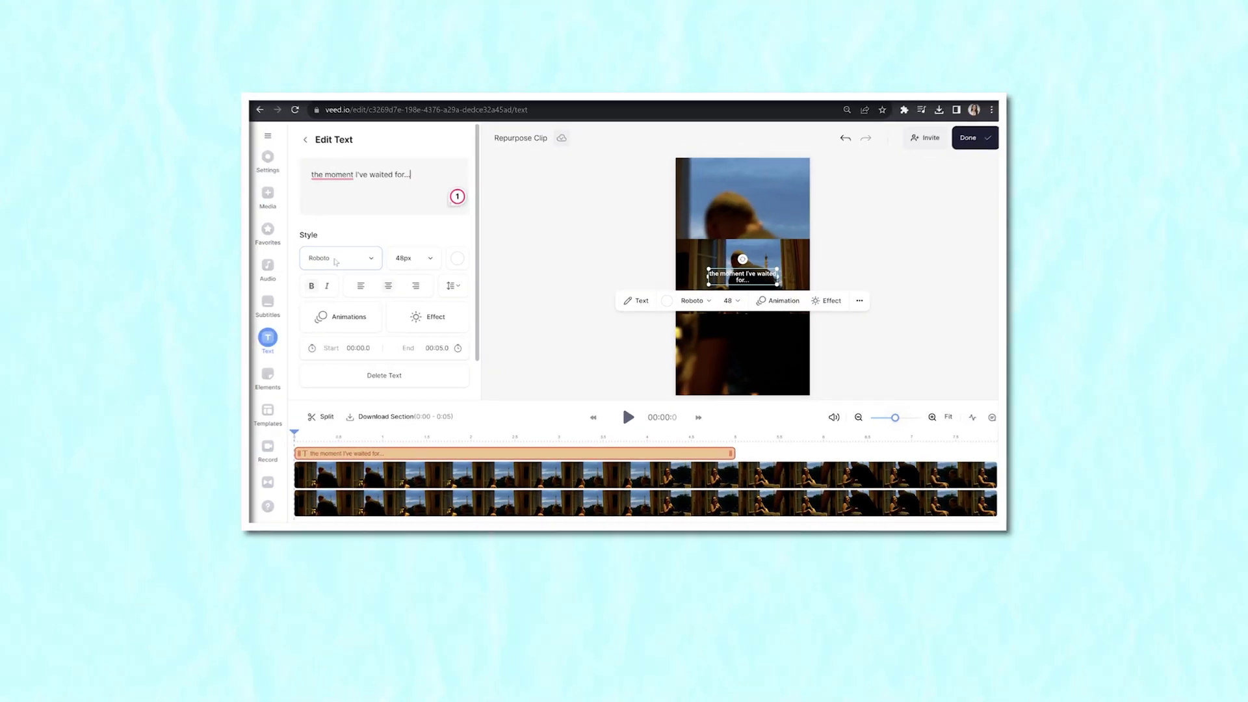
left_click(341, 258)
left_click(348, 328)
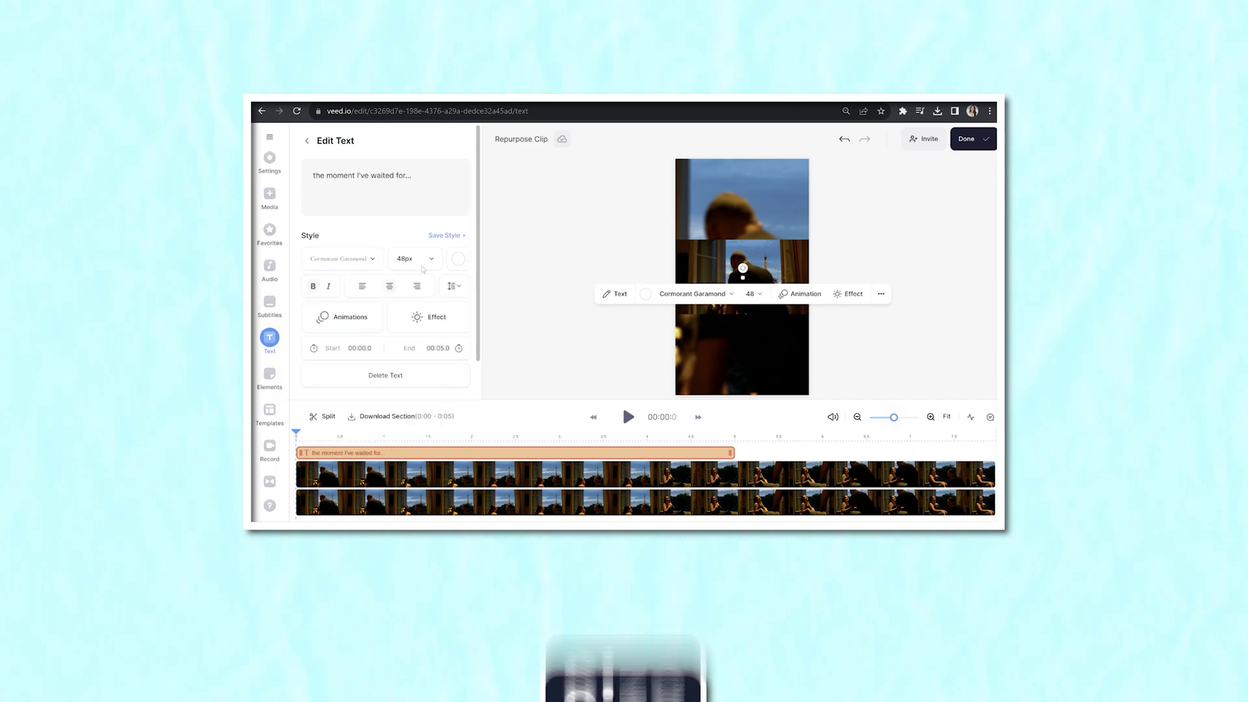
left_click(414, 258)
left_click(409, 334)
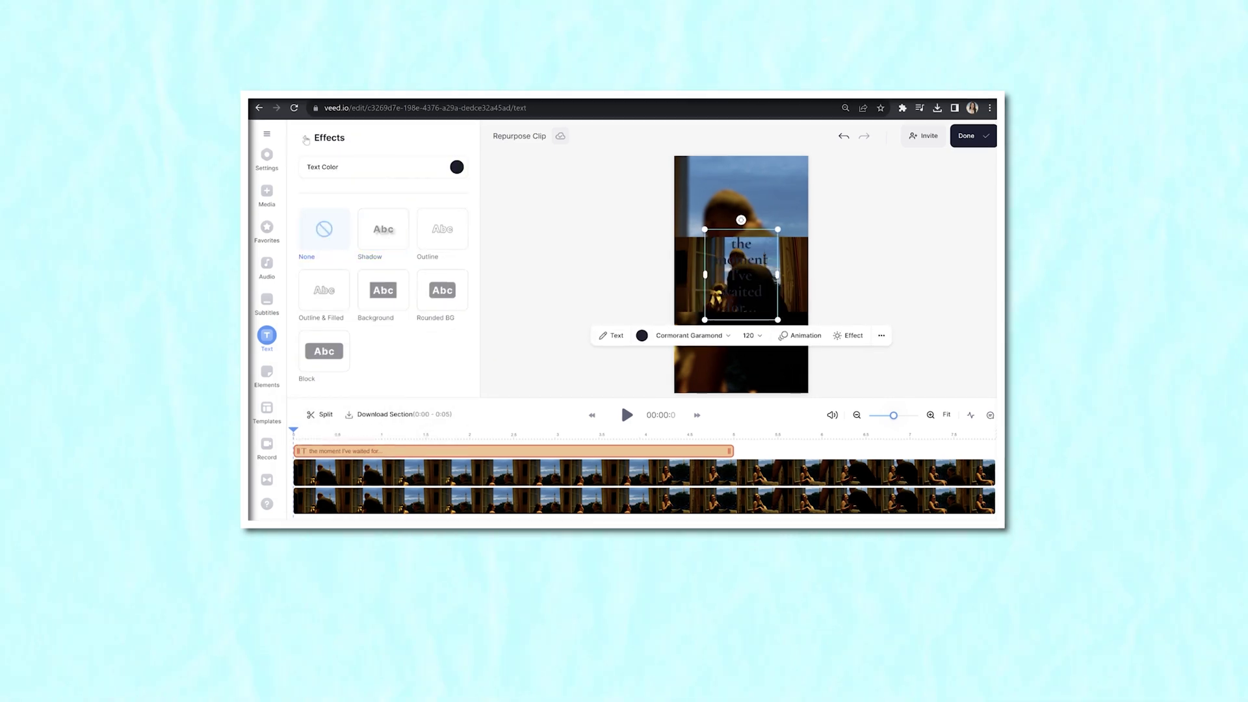
left_click(305, 139)
Step: Give the title a Fade In animation and shorten its duration to about 4.6 seconds
left_click(806, 336)
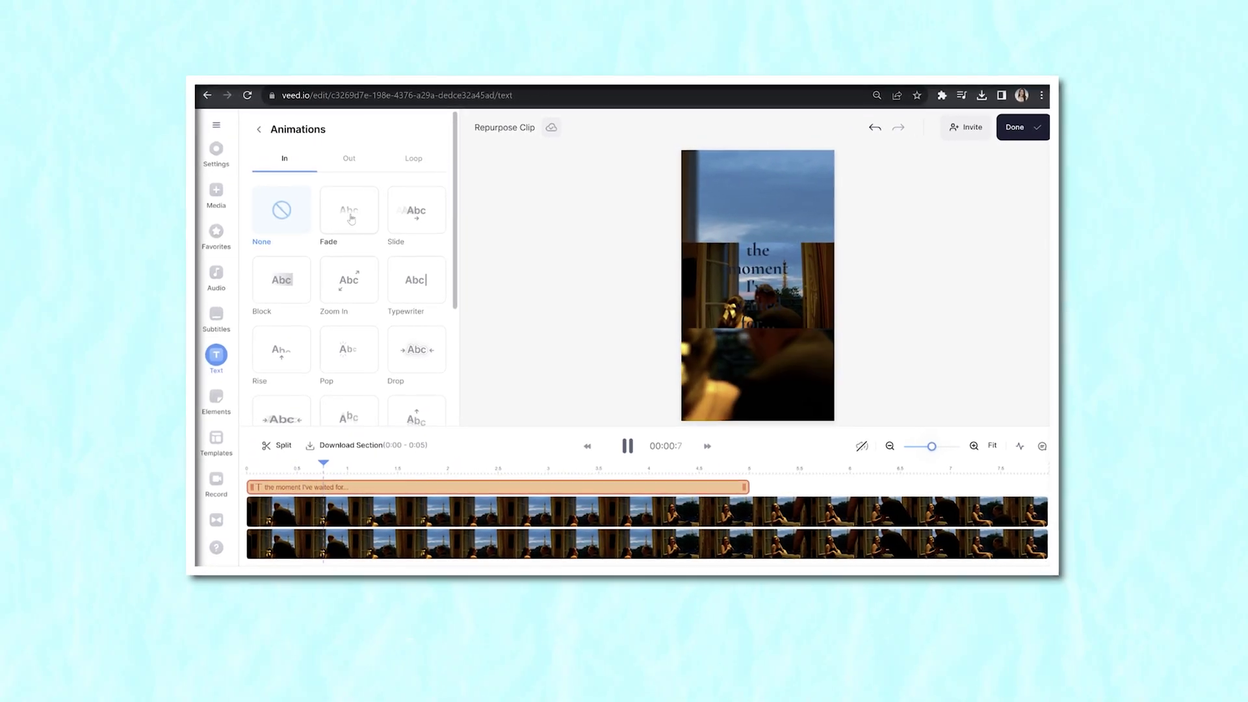
left_click(351, 218)
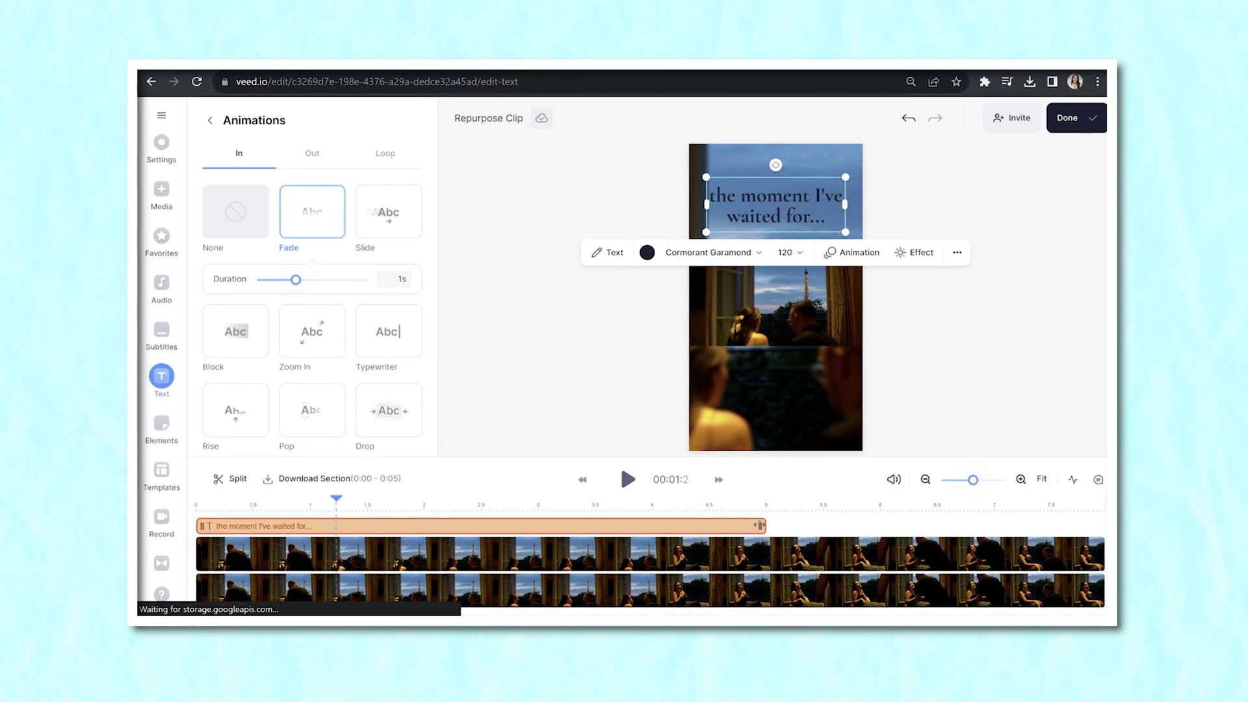
left_click_drag(758, 523, 708, 525)
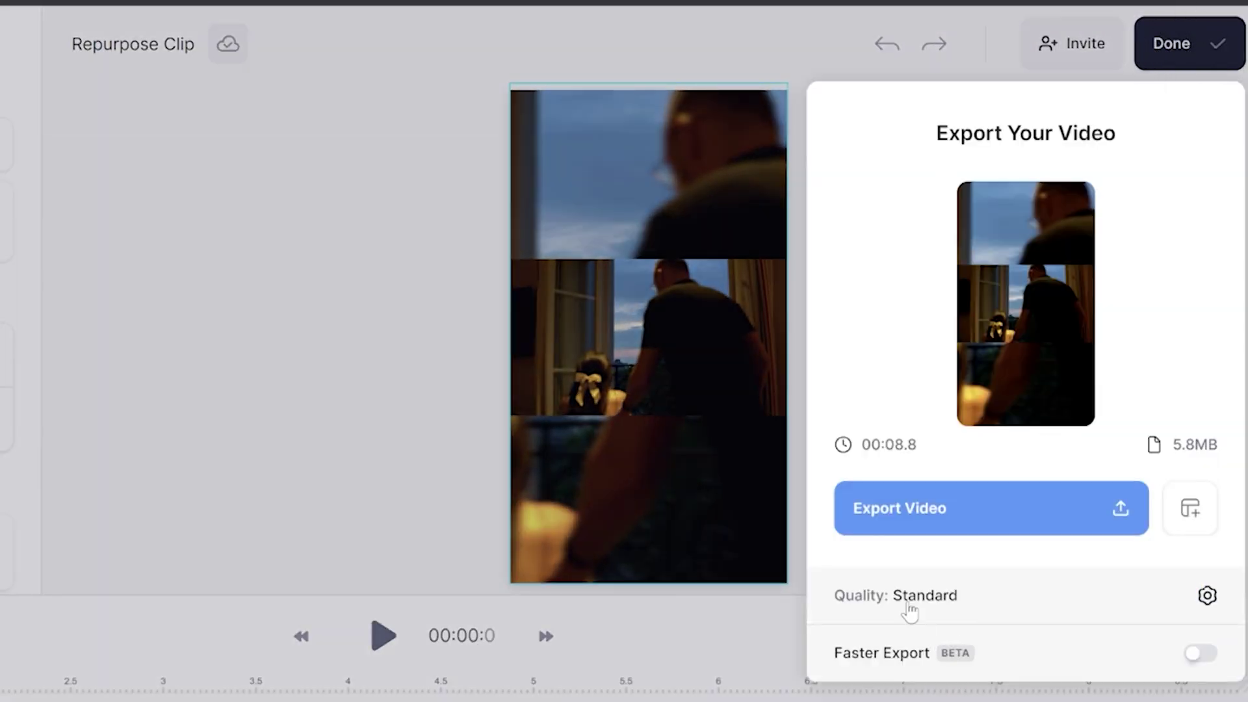
Step: Switch export quality to HD, export, and bring up the download format choices
left_click(907, 602)
left_click(917, 255)
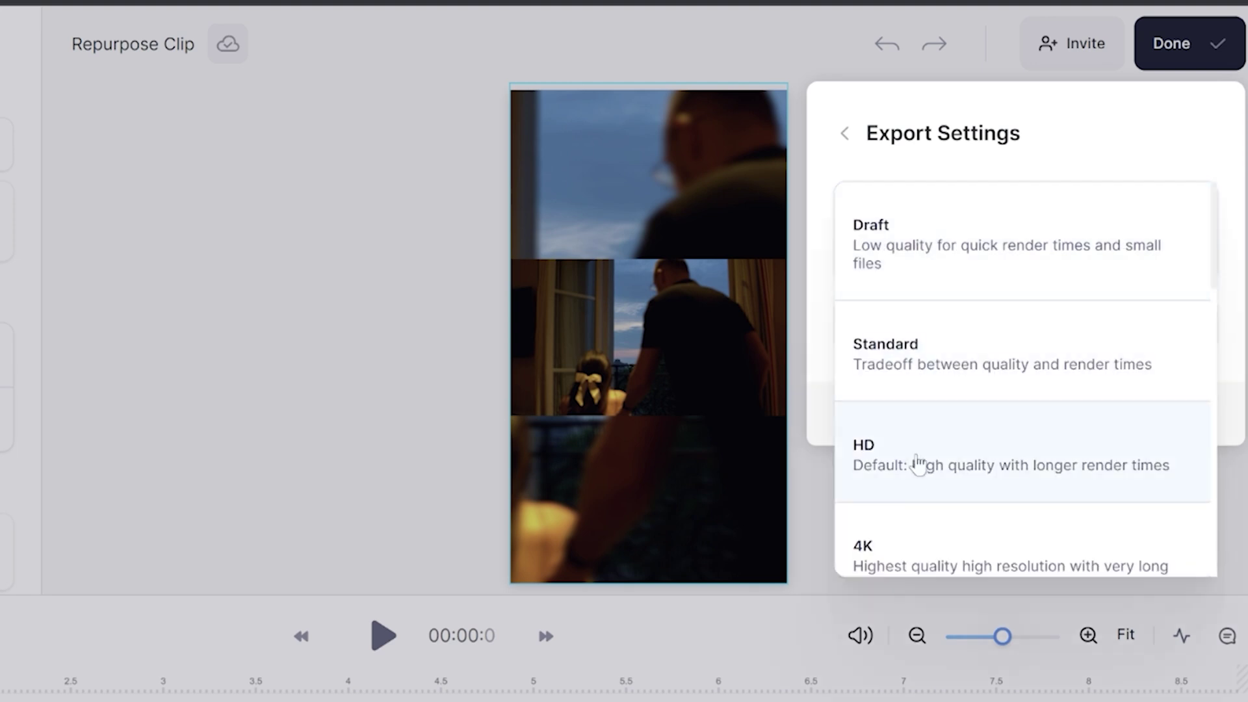
left_click(909, 468)
left_click(846, 137)
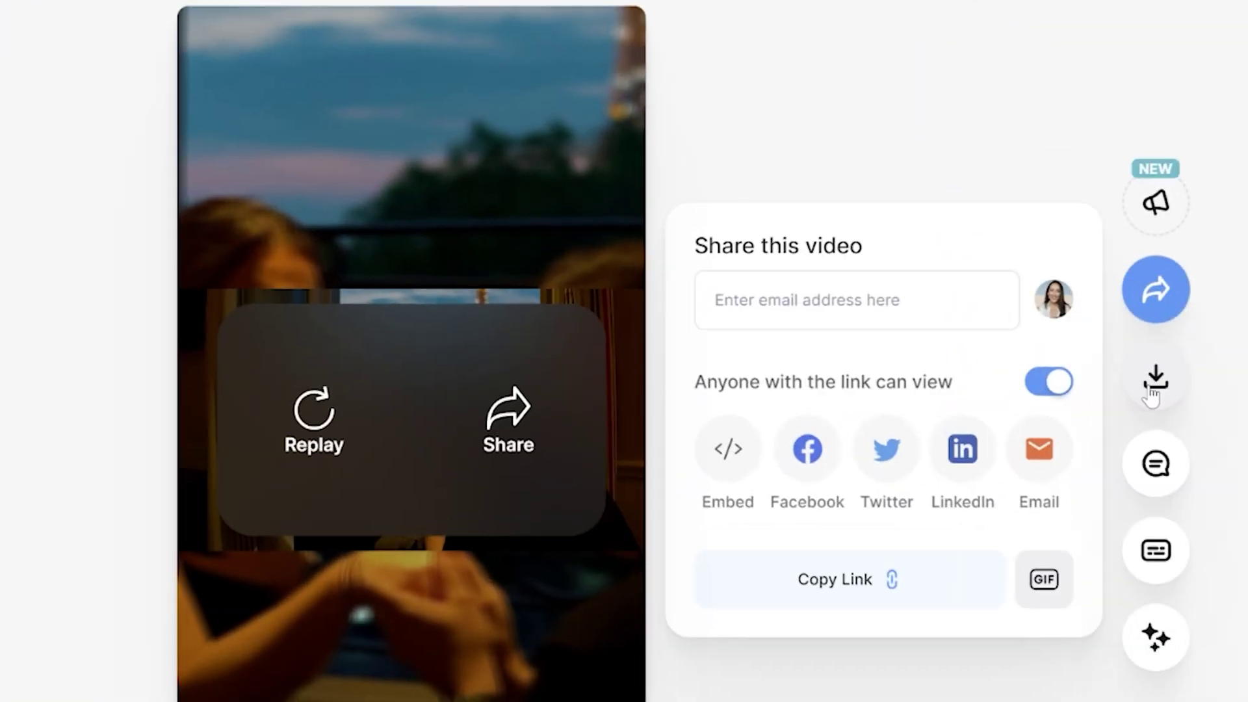
left_click(1150, 391)
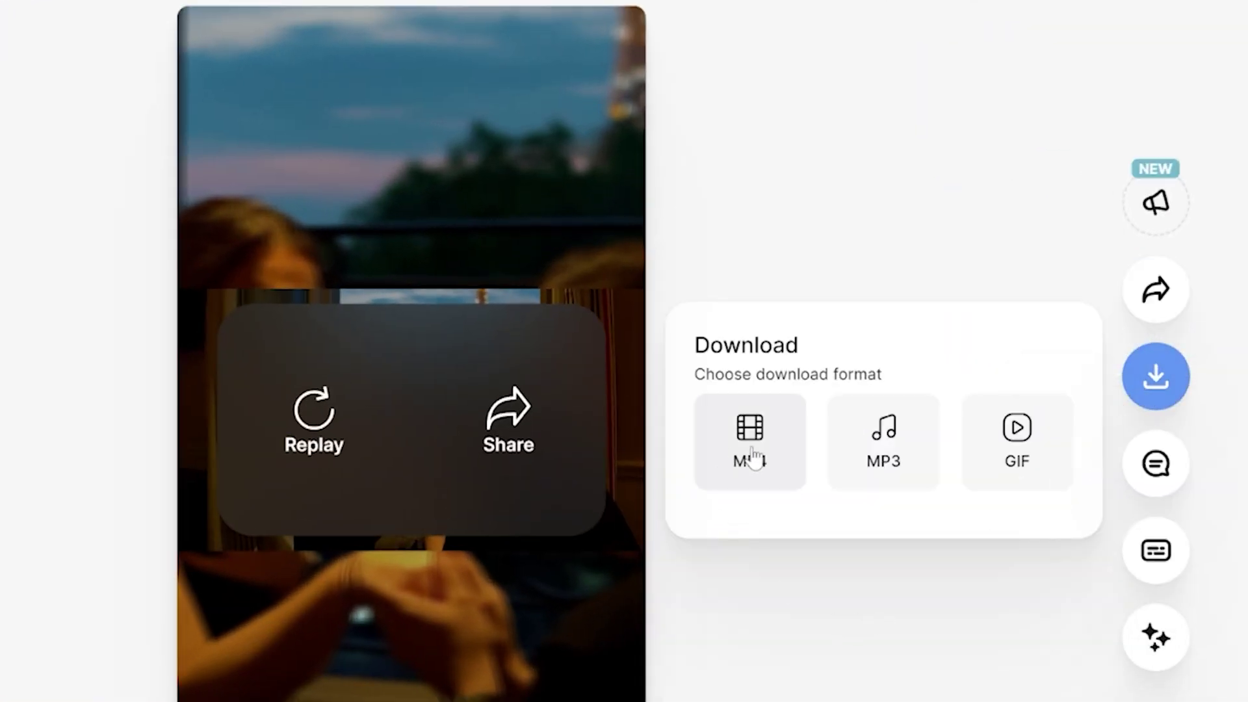